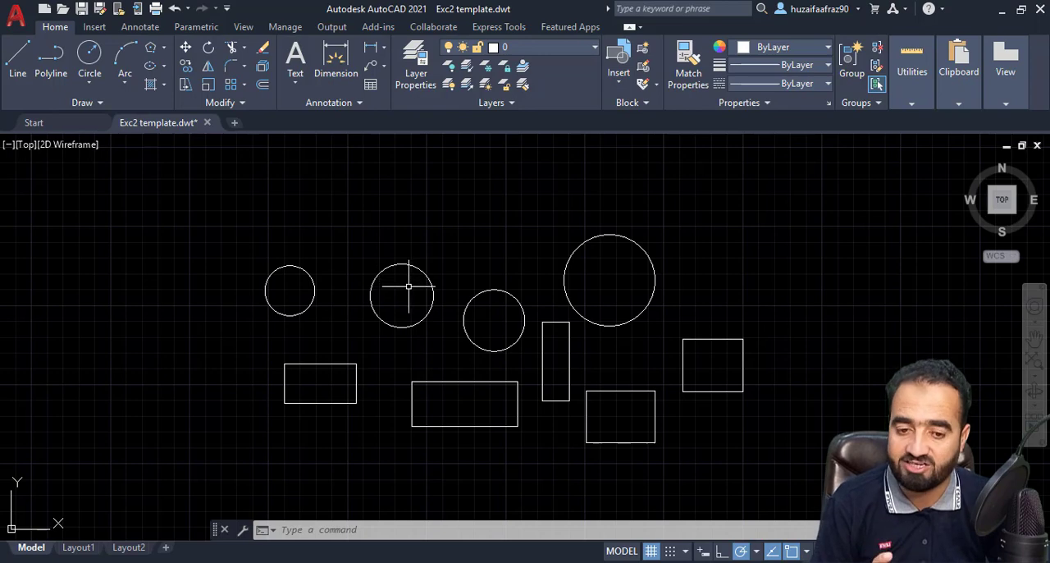
# Open the quick properties of the smallest circle, close them and clear the selection
pyautogui.scroll(-4, 422, 296)
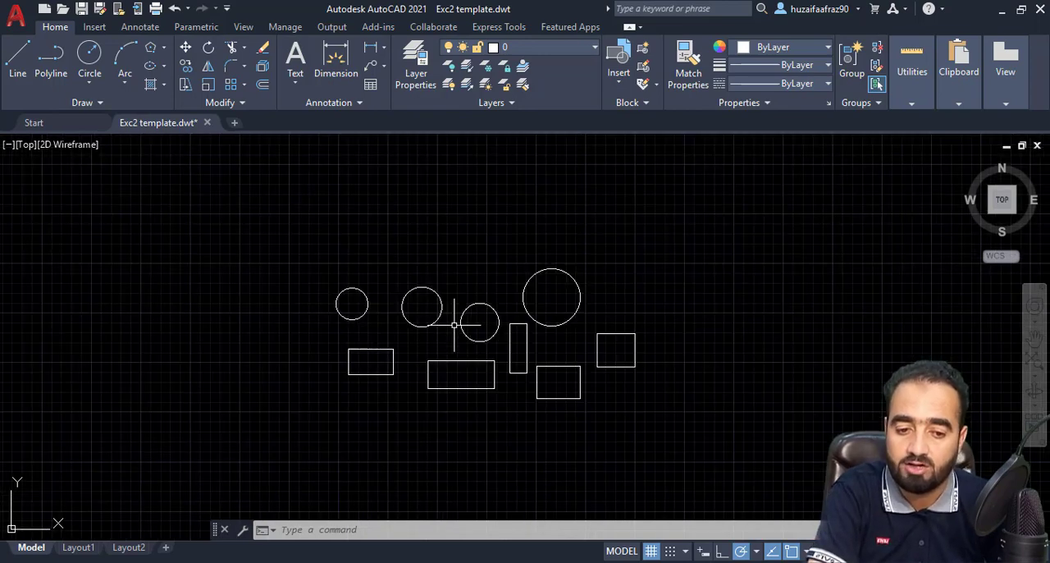
pyautogui.scroll(2, 385, 286)
pyautogui.scroll(2, 385, 286)
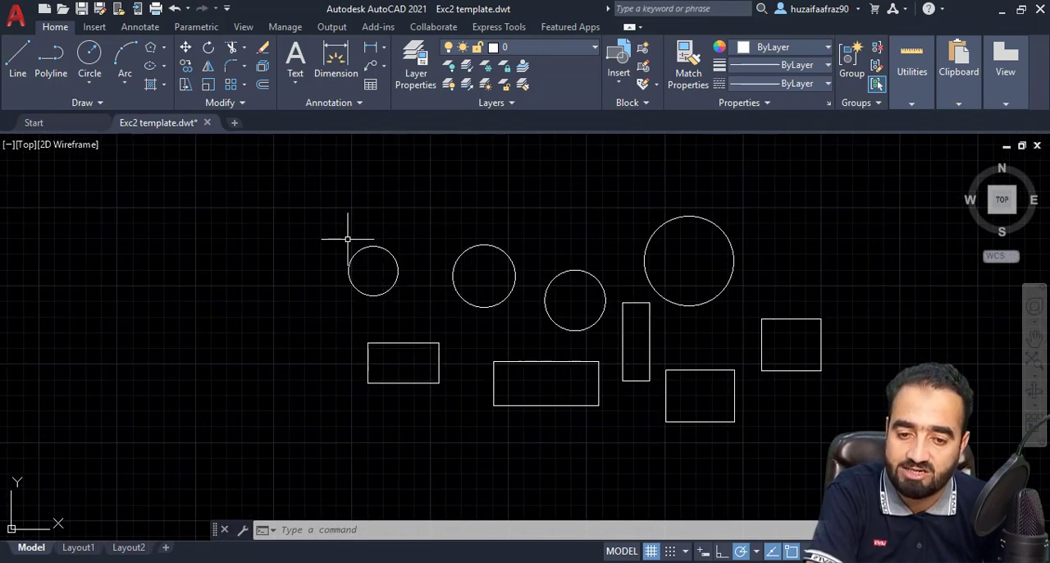
pyautogui.moveTo(412, 259); pyautogui.dragTo(429, 302, button='middle')
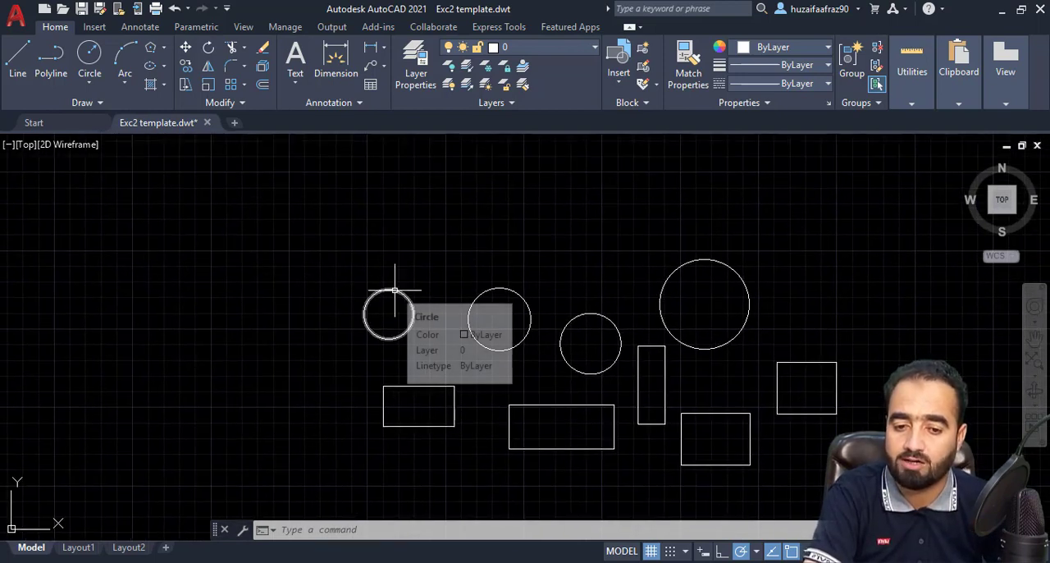
pyautogui.doubleClick(400, 290)
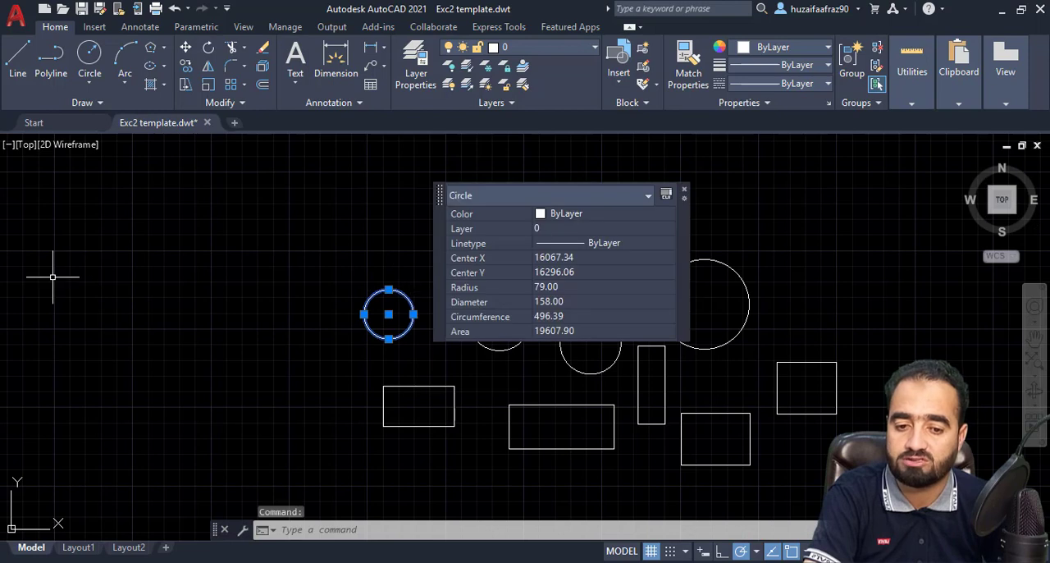
pyautogui.click(685, 191)
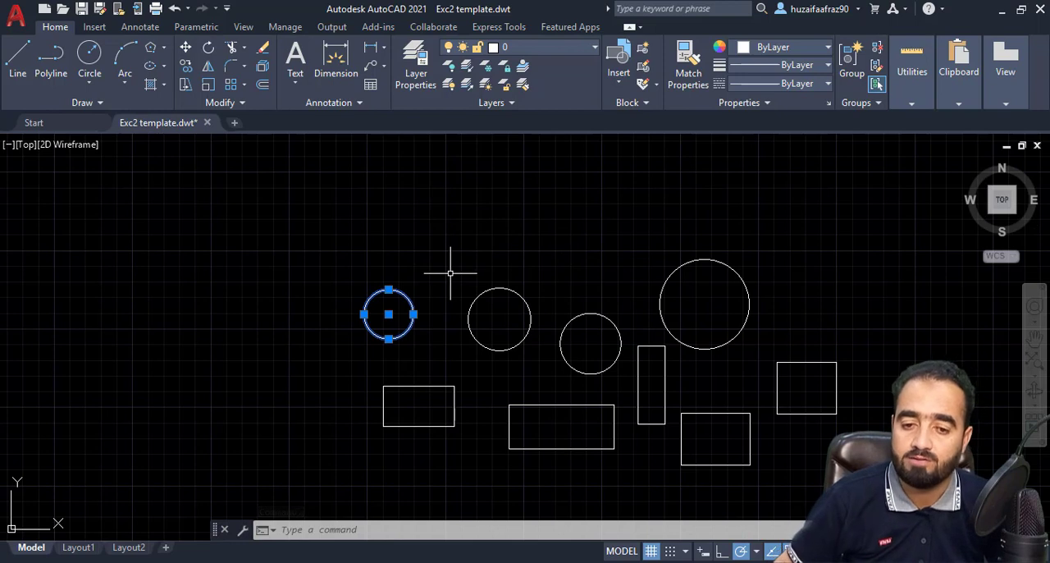
pyautogui.press('Escape')
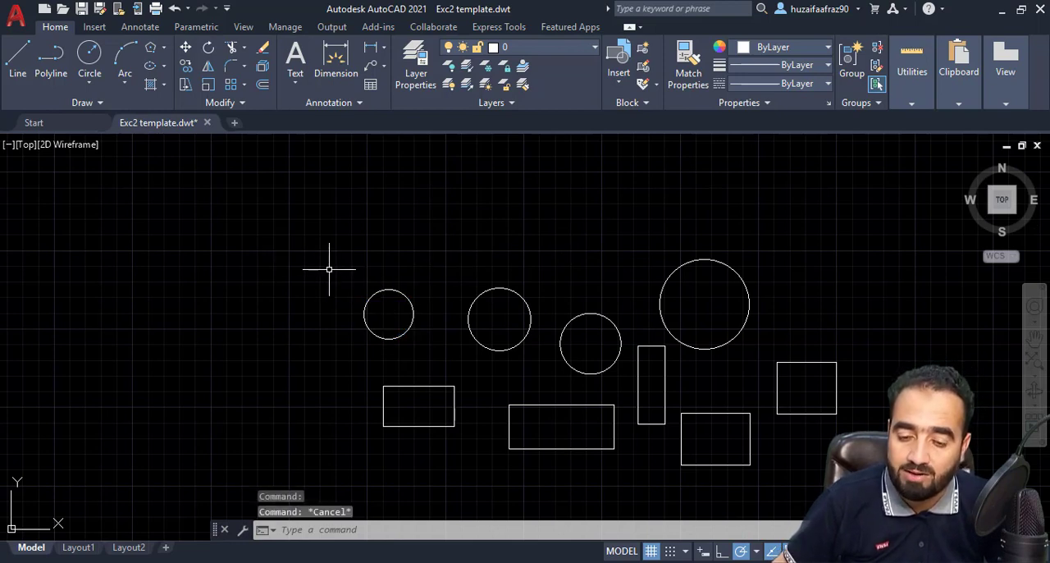
# Try a window selection over part of the smallest circle, redo it around the whole circle, and clear the selection
pyautogui.click(329, 267)
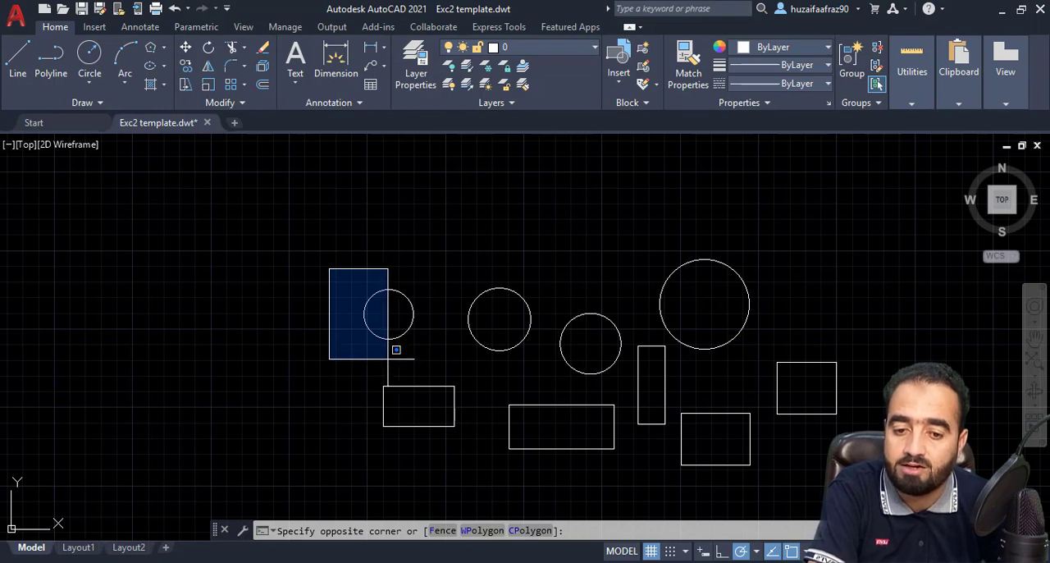
pyautogui.click(392, 360)
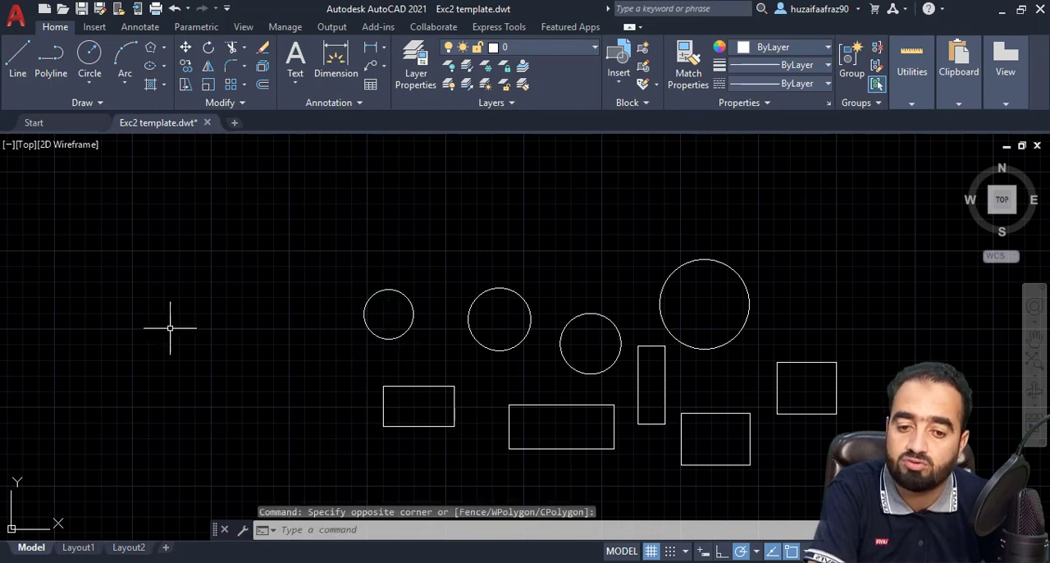
pyautogui.click(328, 260)
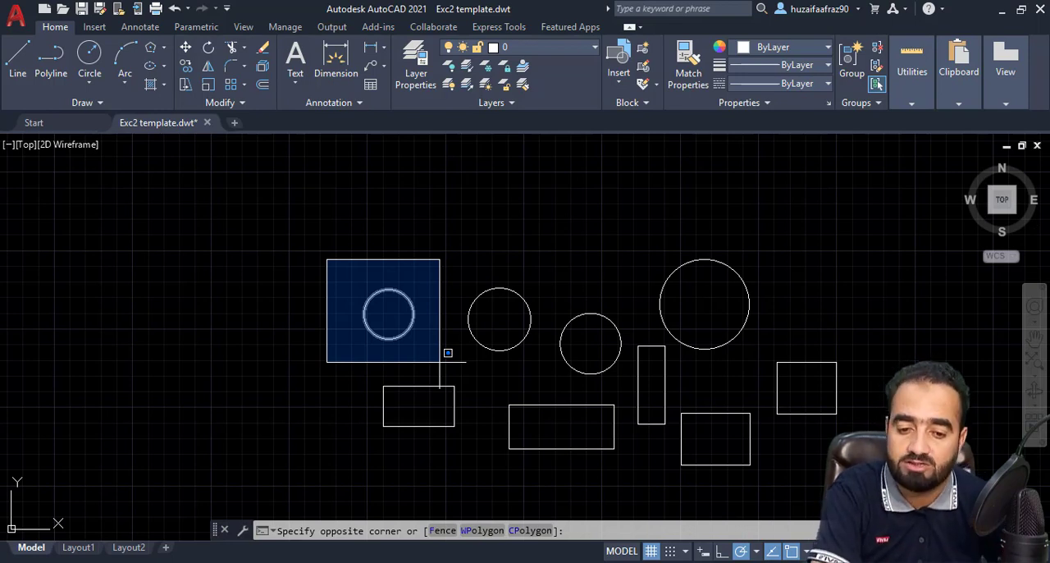
pyautogui.click(447, 352)
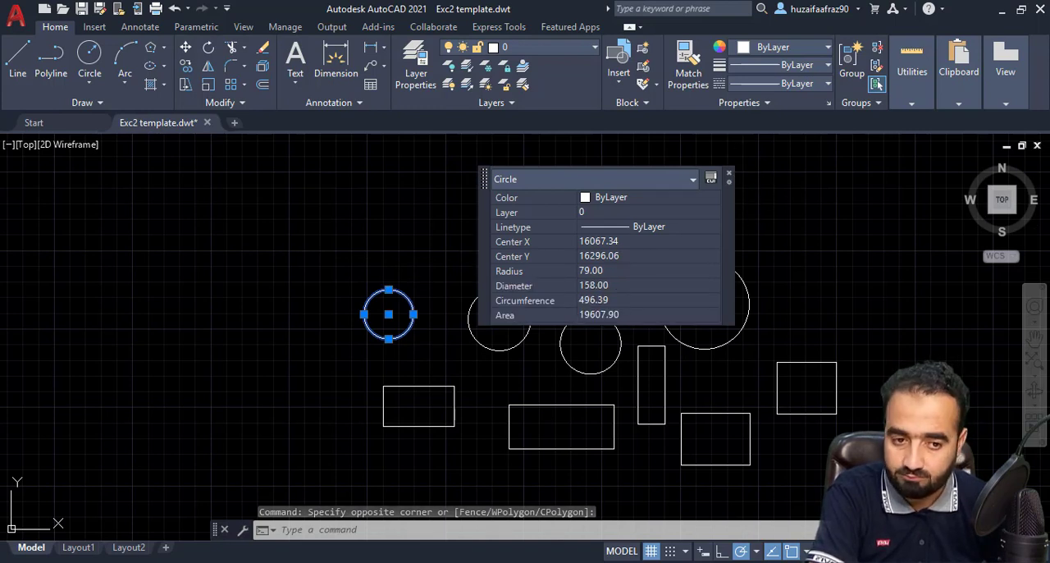
pyautogui.click(728, 173)
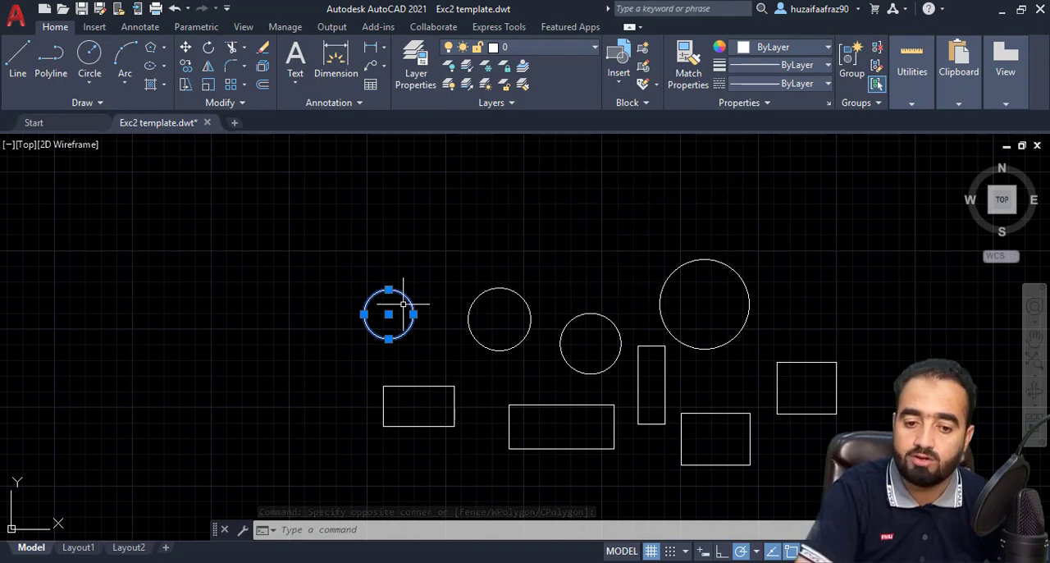
pyautogui.click(461, 407)
pyautogui.press('Escape')
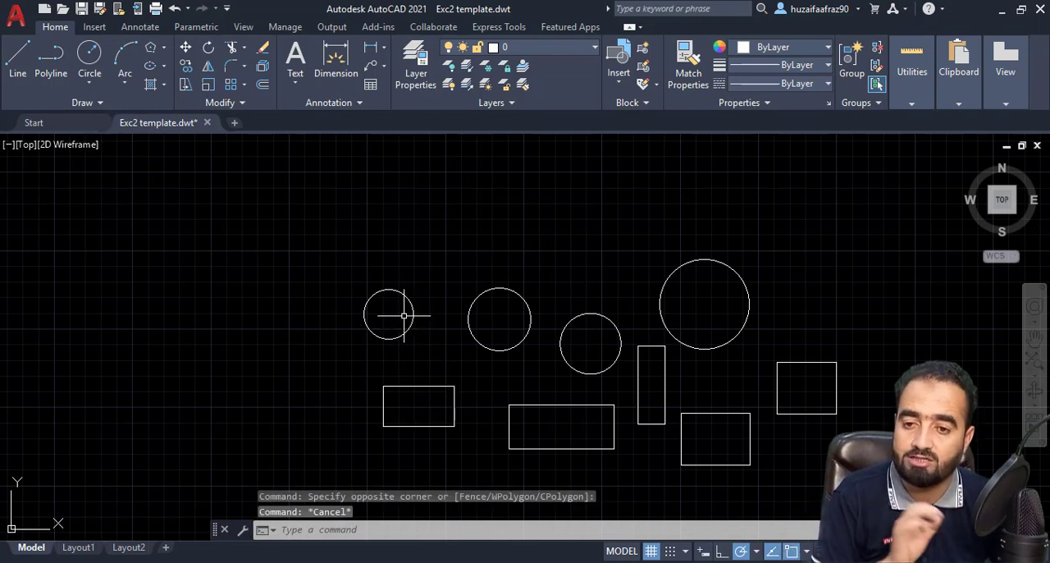
# Window-select the smallest circle together with the rectangle directly below it, close the quick properties and clear the selection
pyautogui.click(338, 260)
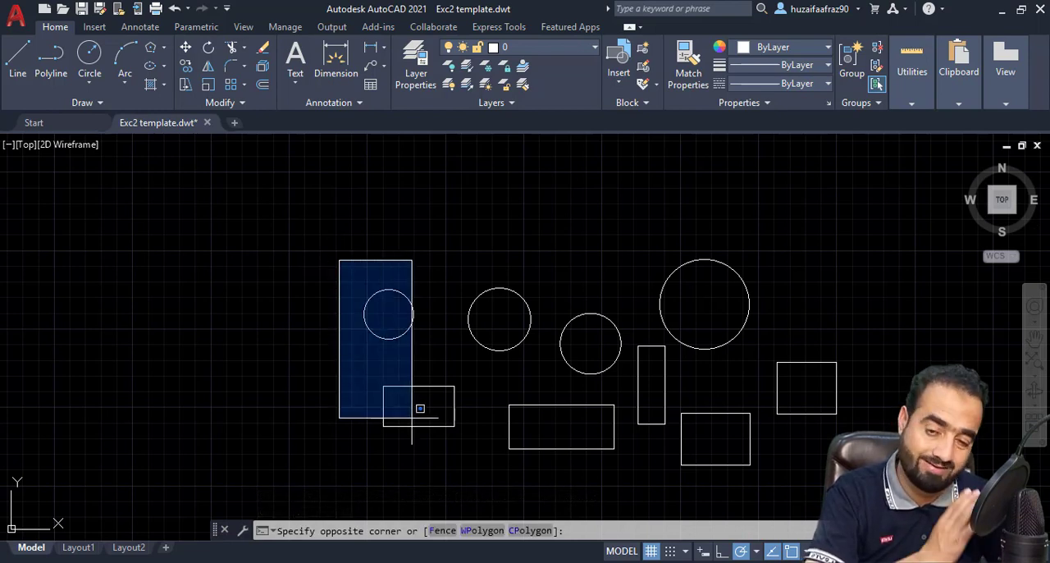
pyautogui.click(495, 461)
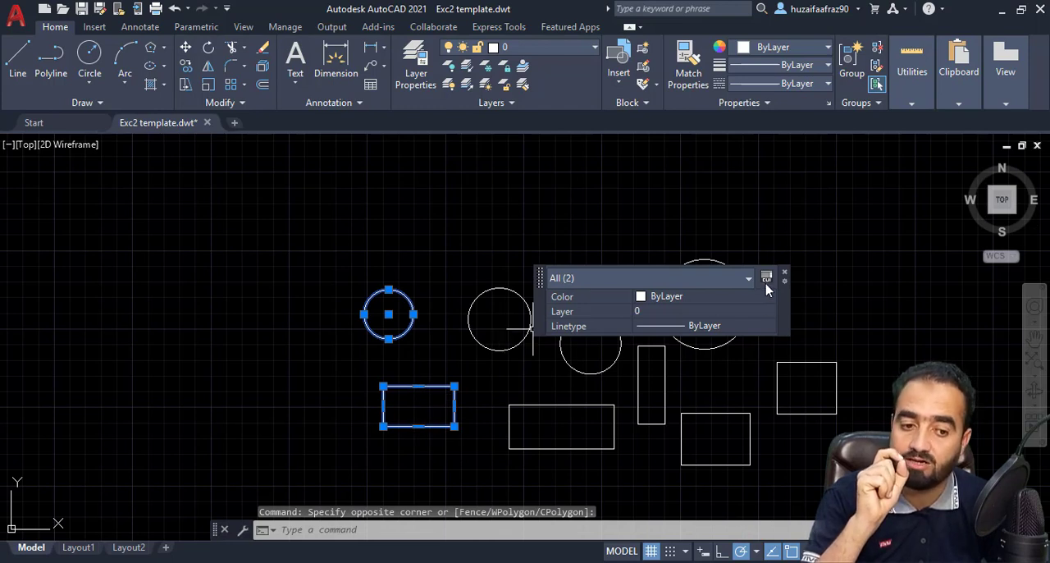
pyautogui.click(784, 273)
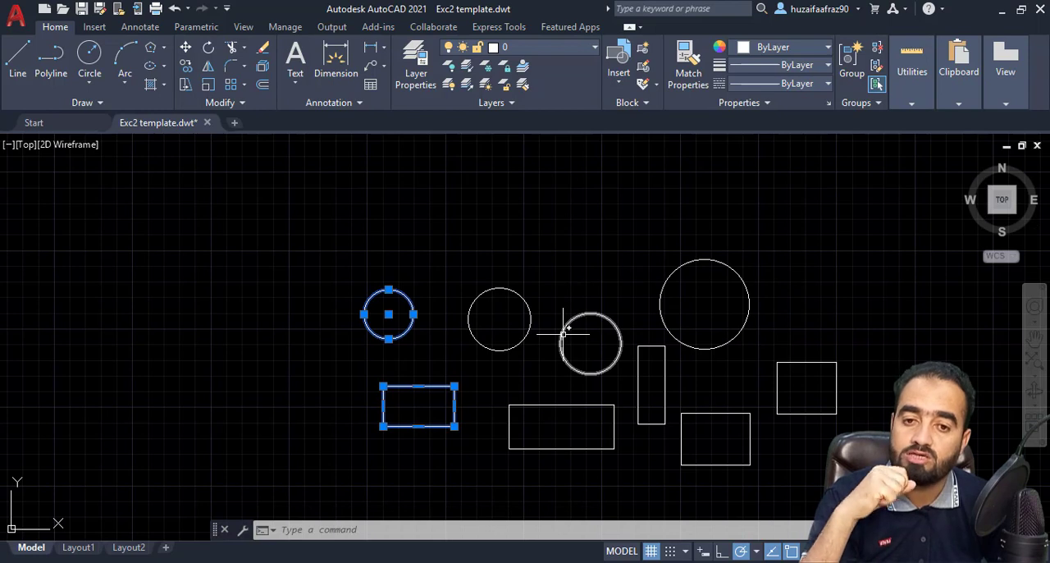
pyautogui.click(450, 331)
pyautogui.press('Escape')
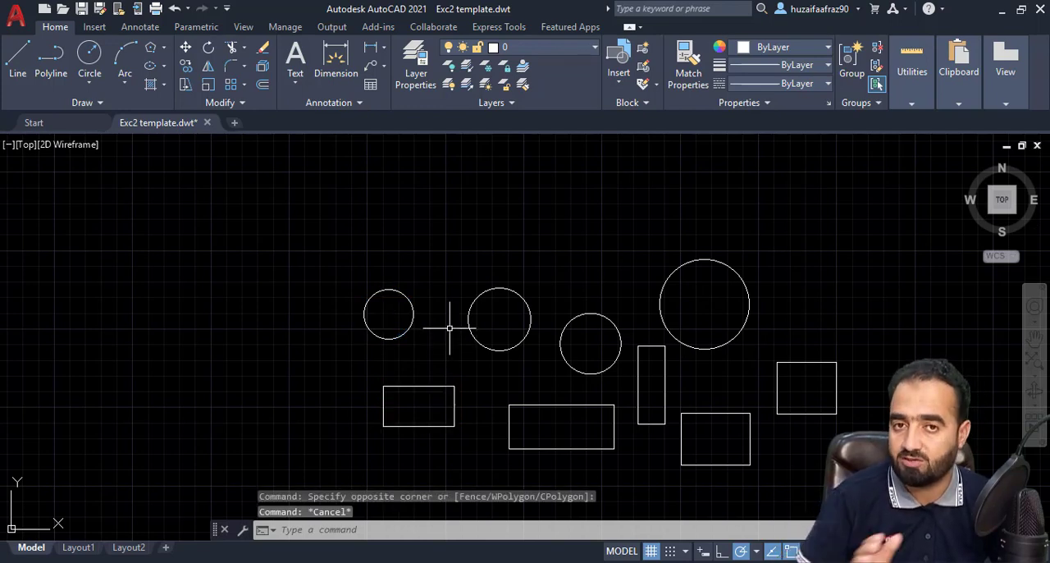
# Select the rightmost rectangle with a crossing selection over its right edge, close the quick properties and clear the selection
pyautogui.moveTo(445, 328); pyautogui.dragTo(429, 271, button='middle')
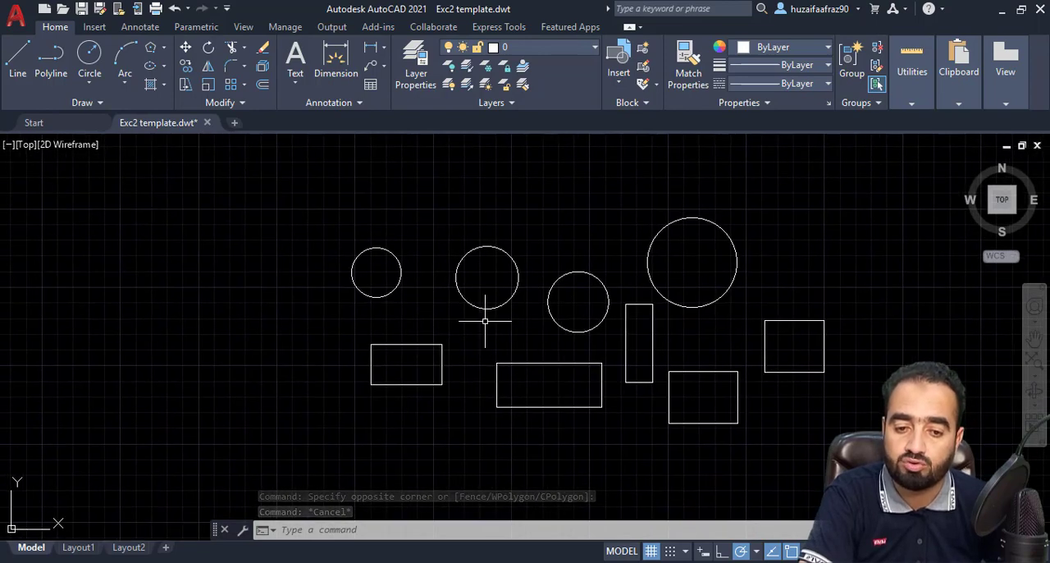
pyautogui.moveTo(480, 323); pyautogui.dragTo(313, 312, button='middle')
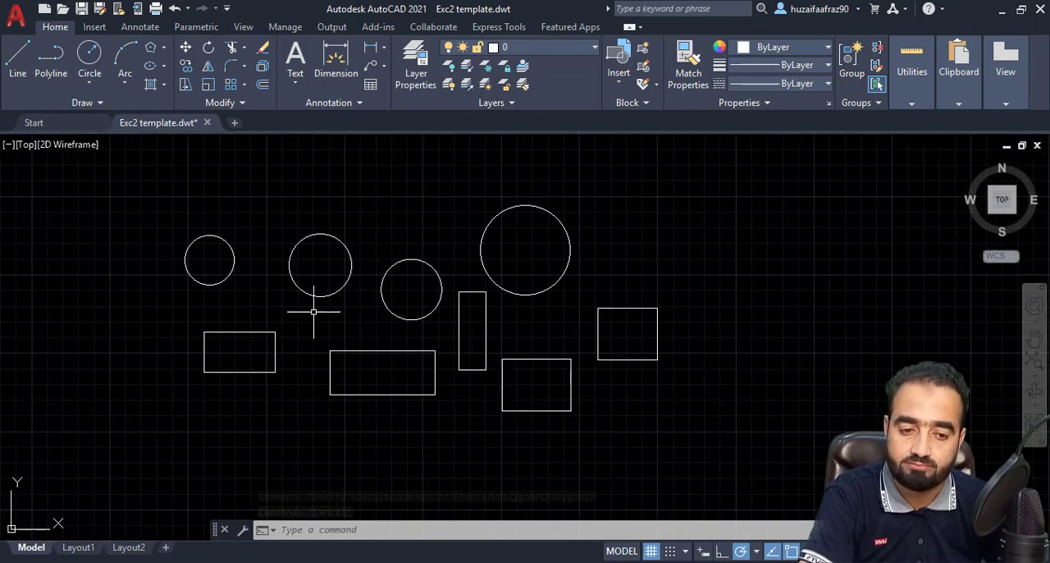
pyautogui.click(712, 235)
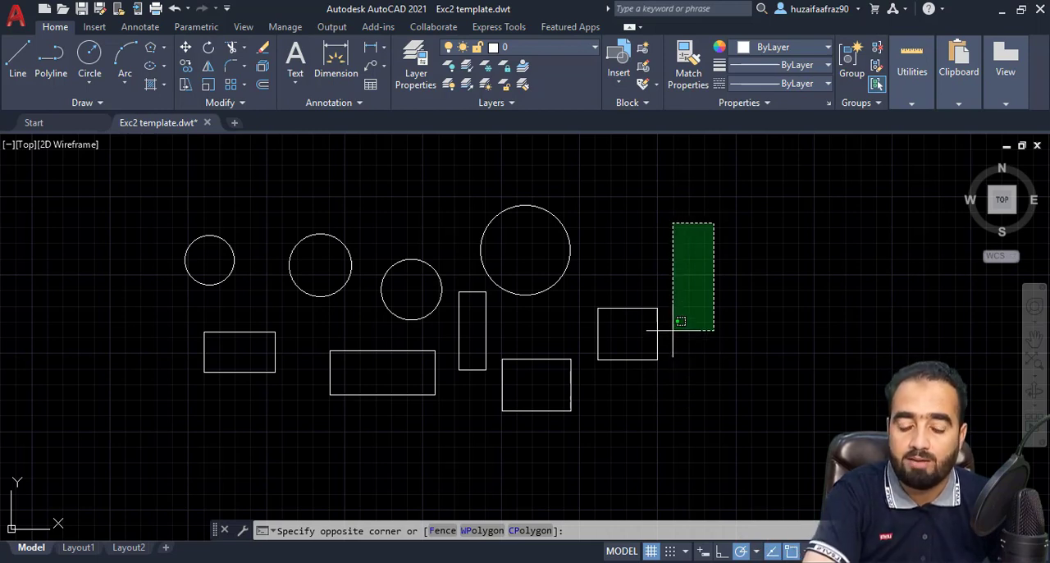
pyautogui.click(657, 378)
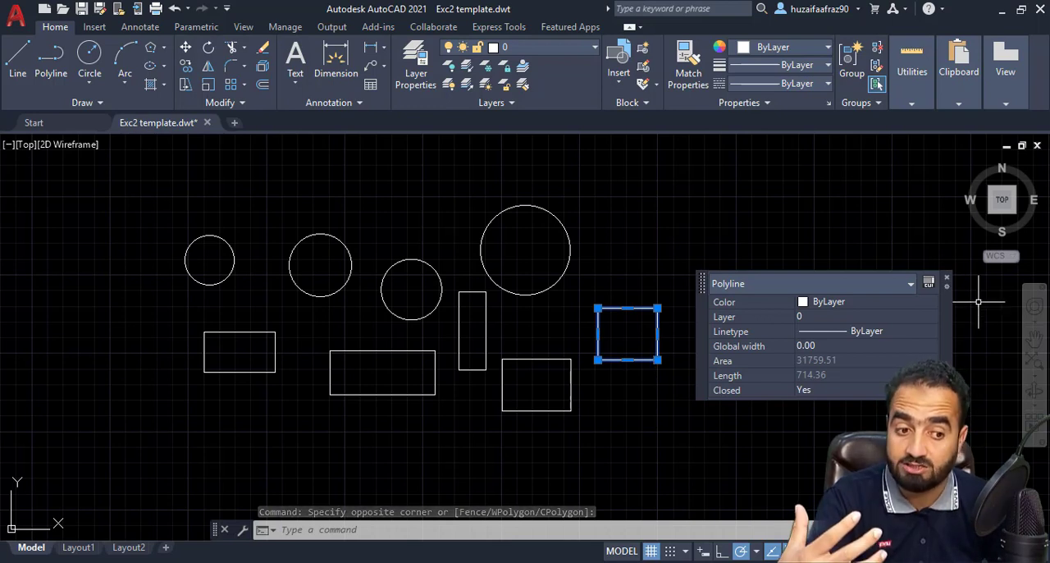
pyautogui.click(948, 281)
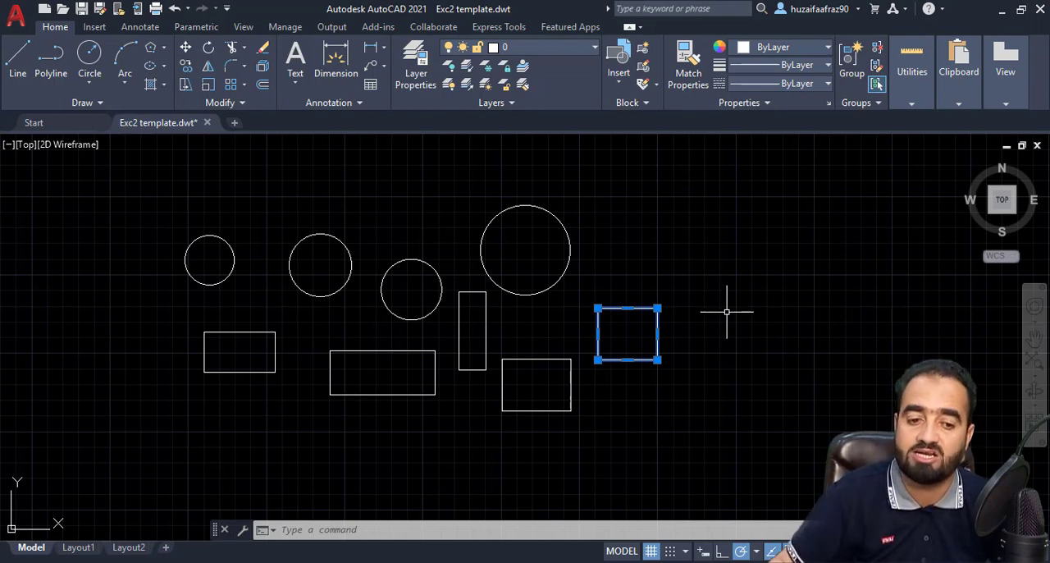
pyautogui.click(648, 270)
pyautogui.press('Escape')
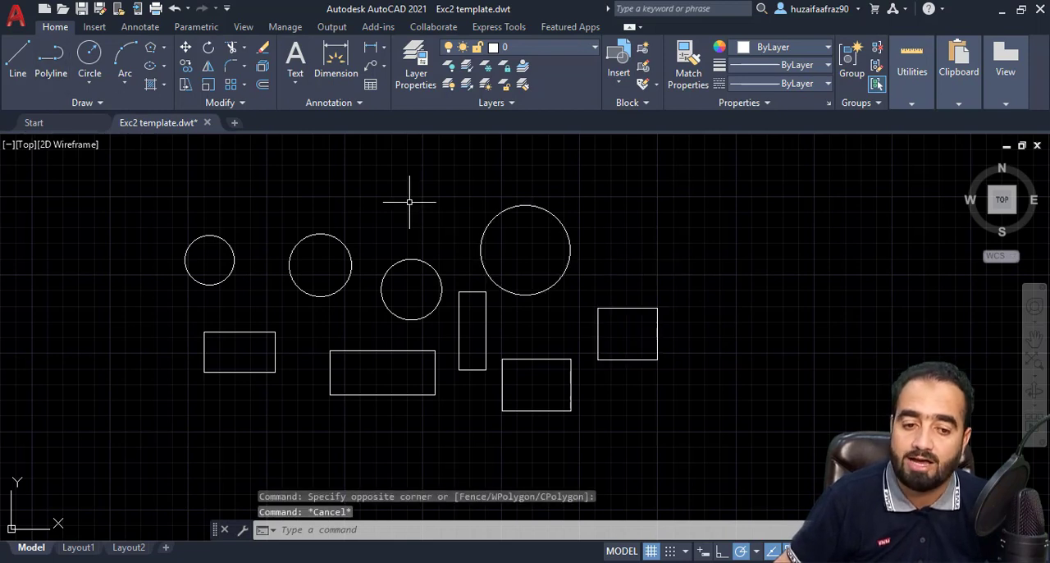
# Select the largest circle and the three nearest rectangles with one crossing selection, and clear the selection
pyautogui.click(708, 243)
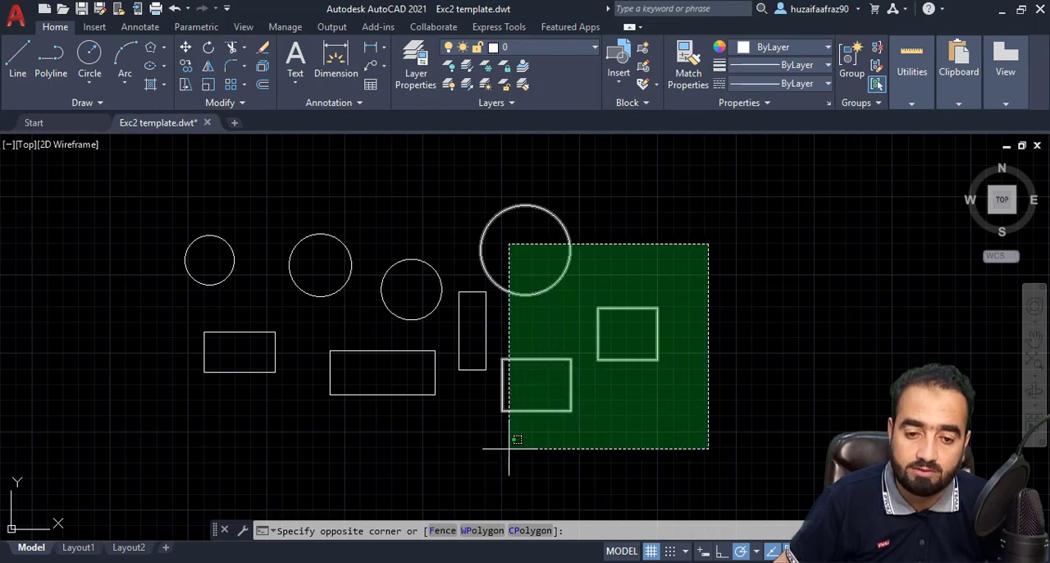
pyautogui.click(483, 459)
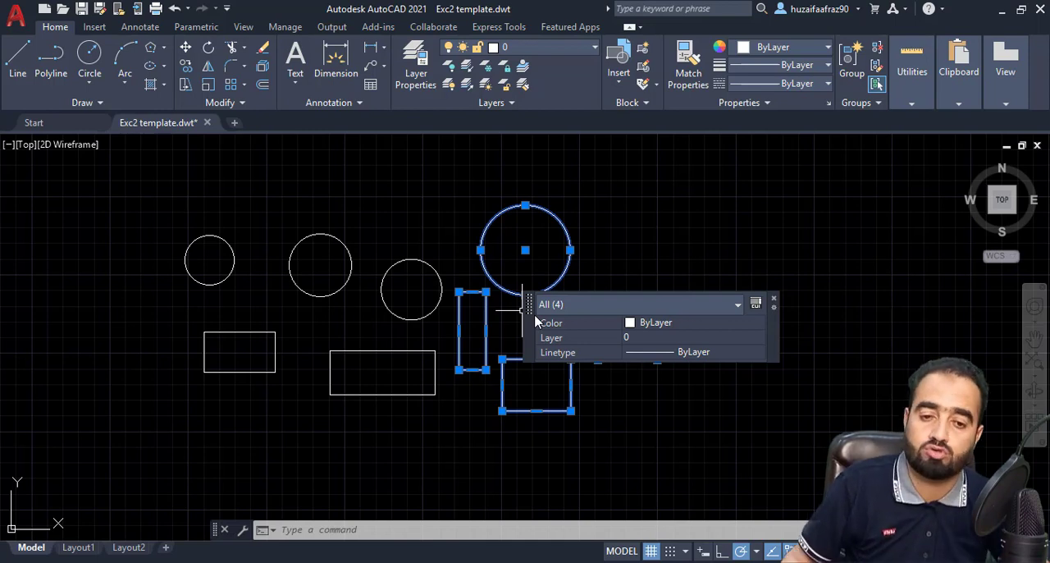
pyautogui.press('Escape')
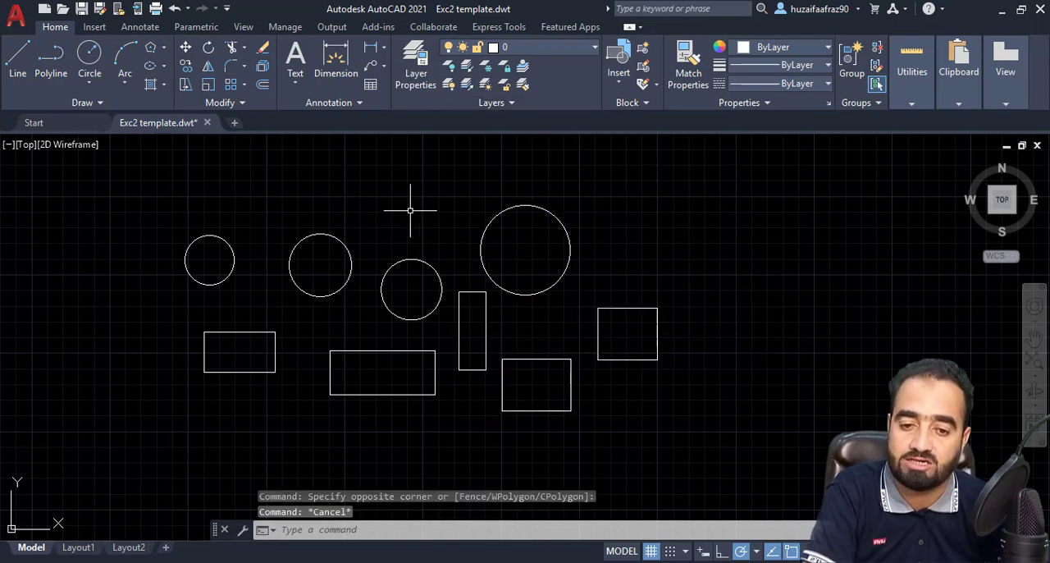
# Select the two leftmost circles with a four-sided WPolygon drawn around them, close the quick properties and clear the selection
pyautogui.scroll(-3, 615, 328)
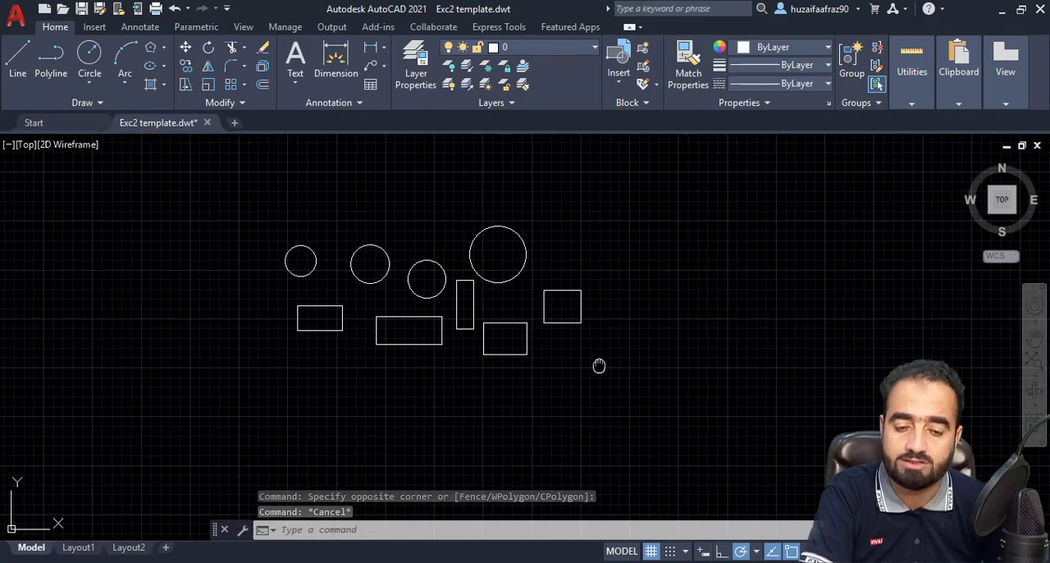
pyautogui.moveTo(599, 365); pyautogui.dragTo(631, 367, button='middle')
pyautogui.click(286, 298)
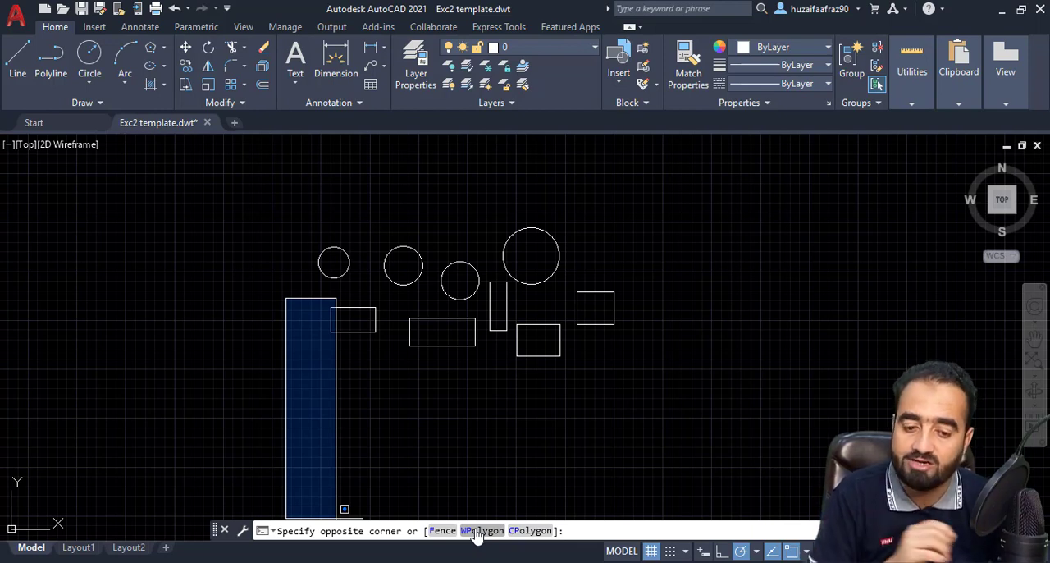
pyautogui.click(479, 531)
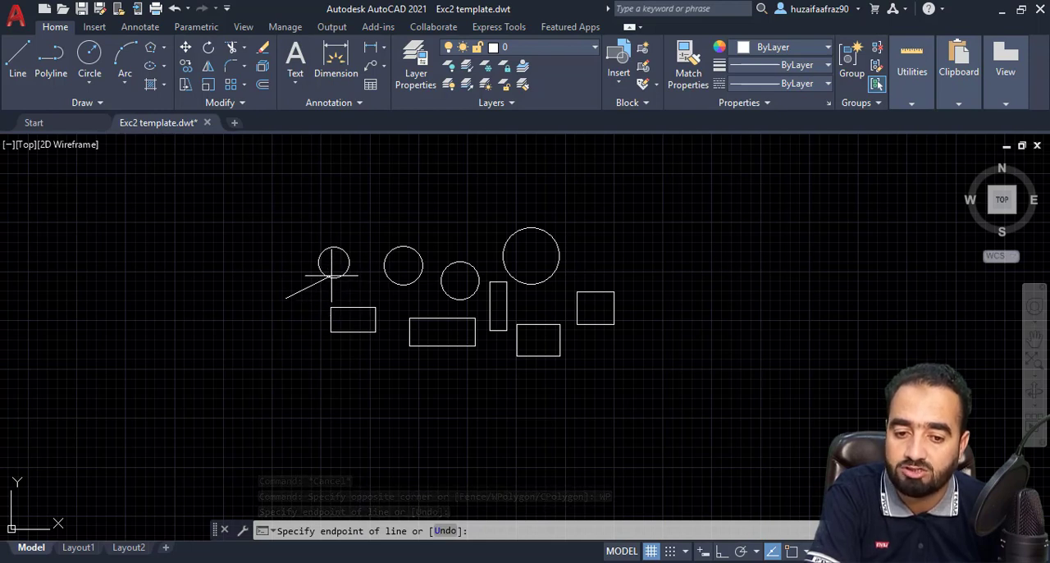
pyautogui.click(313, 230)
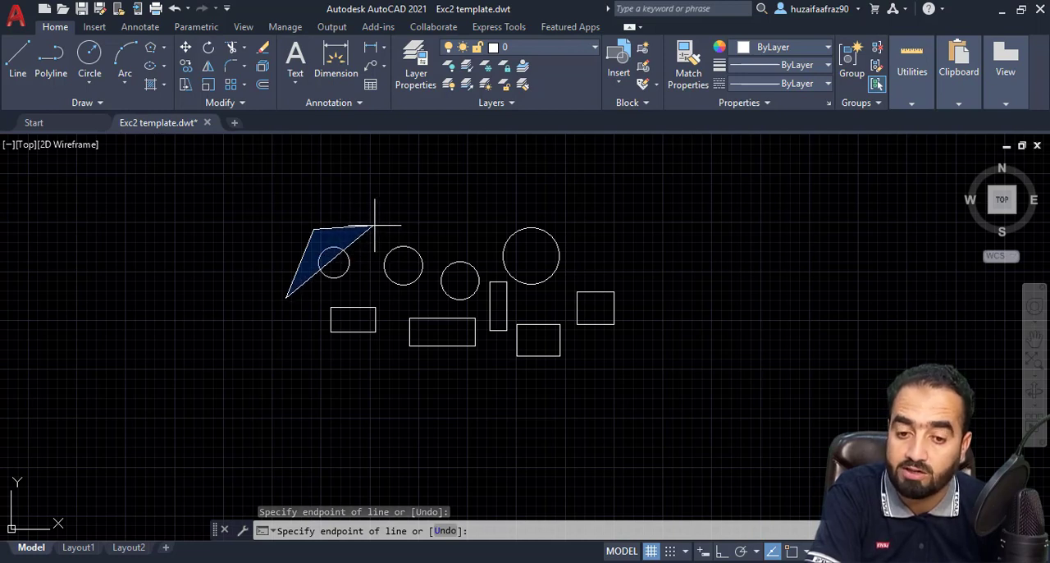
pyautogui.click(436, 228)
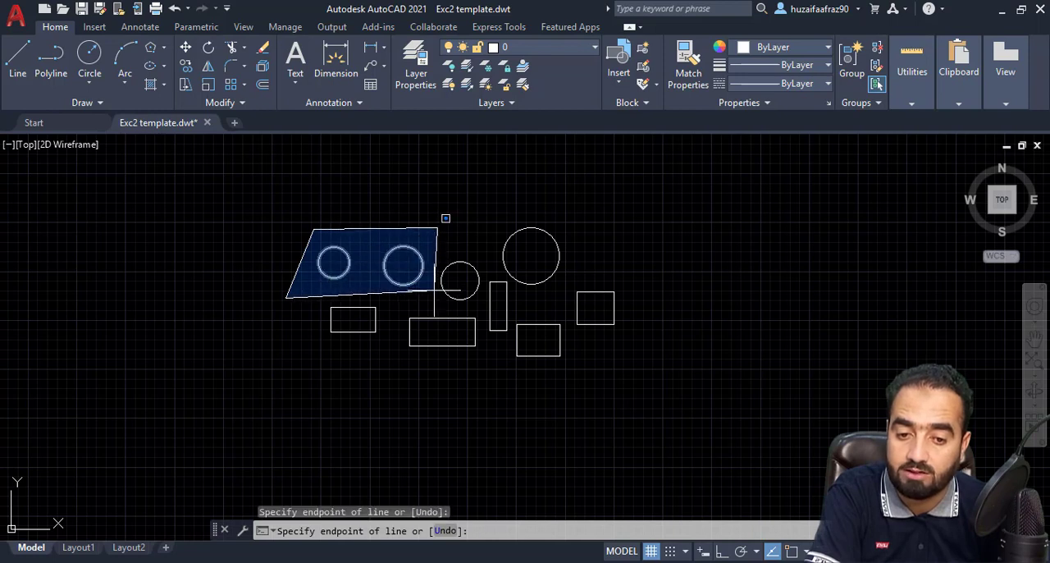
pyautogui.click(429, 292)
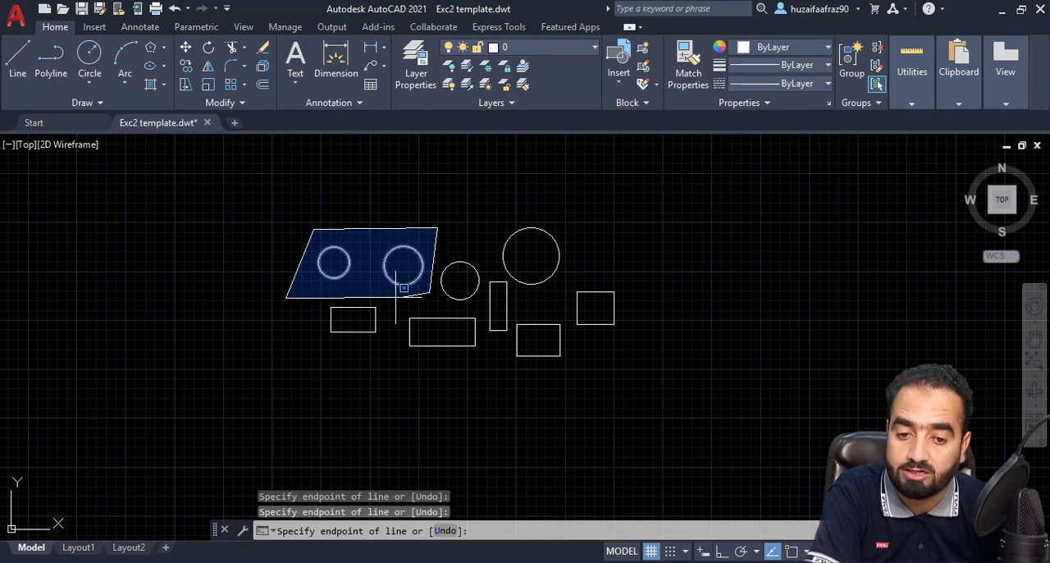
pyautogui.click(287, 300)
pyautogui.press('Return')
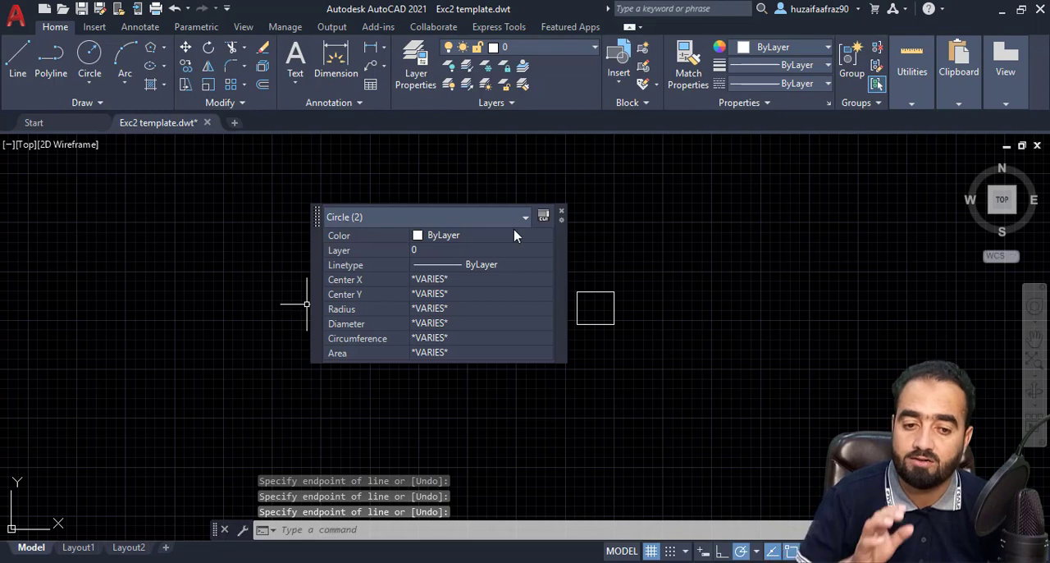
pyautogui.click(563, 214)
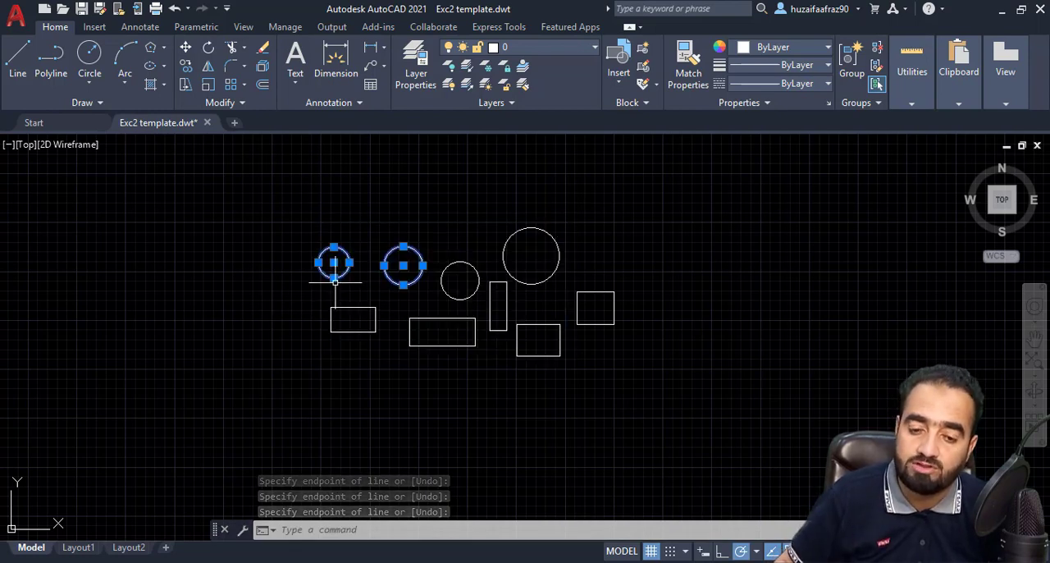
pyautogui.press('Escape')
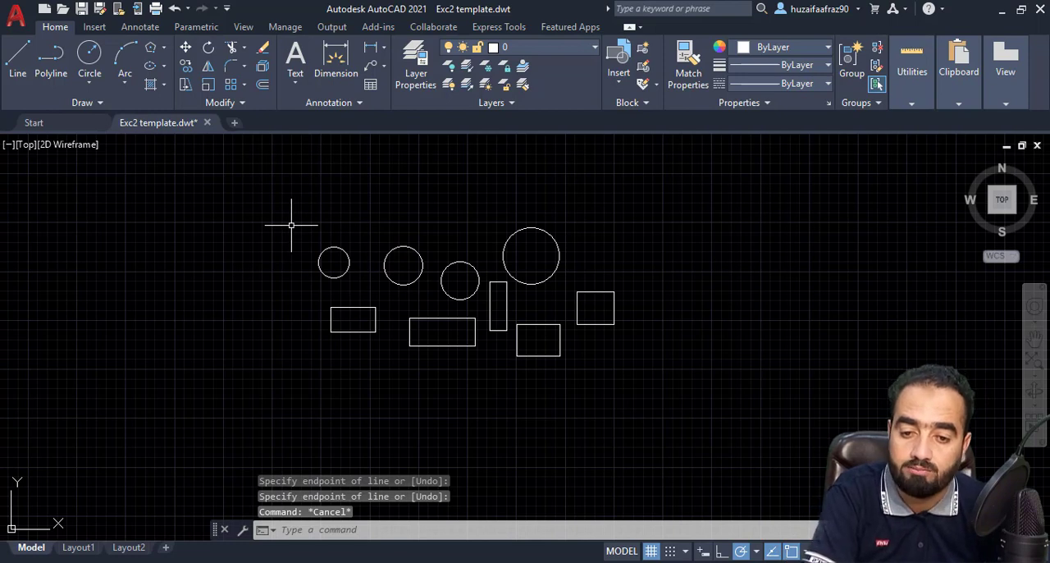
# Select the two leftmost circles and the leftmost rectangle with a five-sided CPolygon crossing them, and clear the selection
pyautogui.click(291, 225)
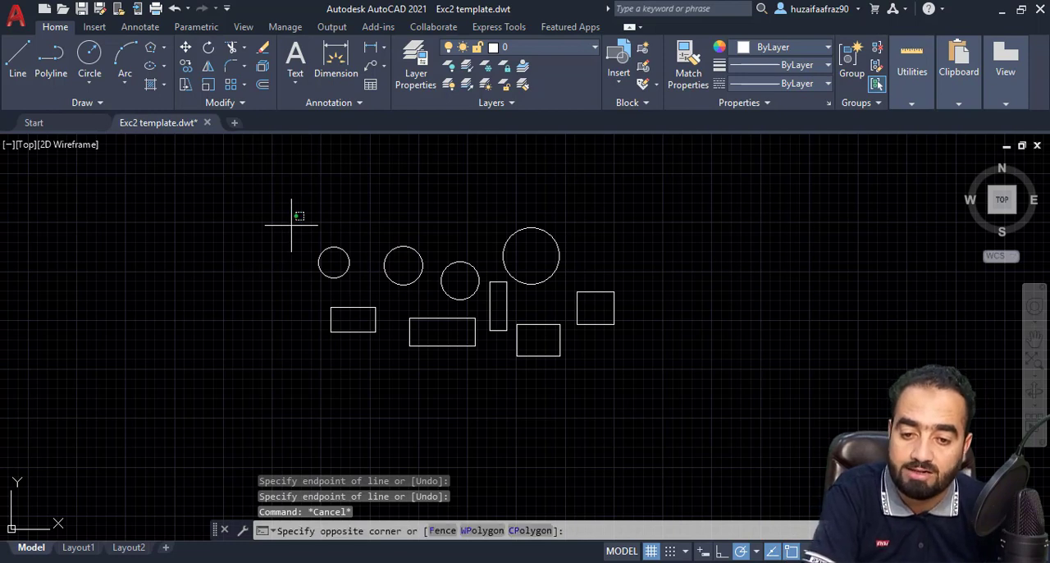
pyautogui.click(526, 531)
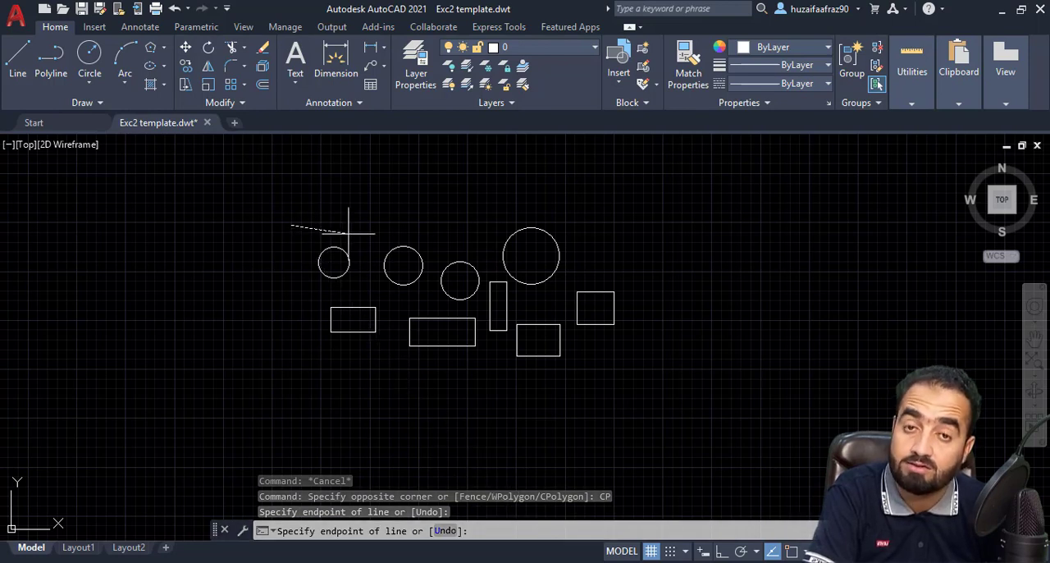
pyautogui.click(345, 232)
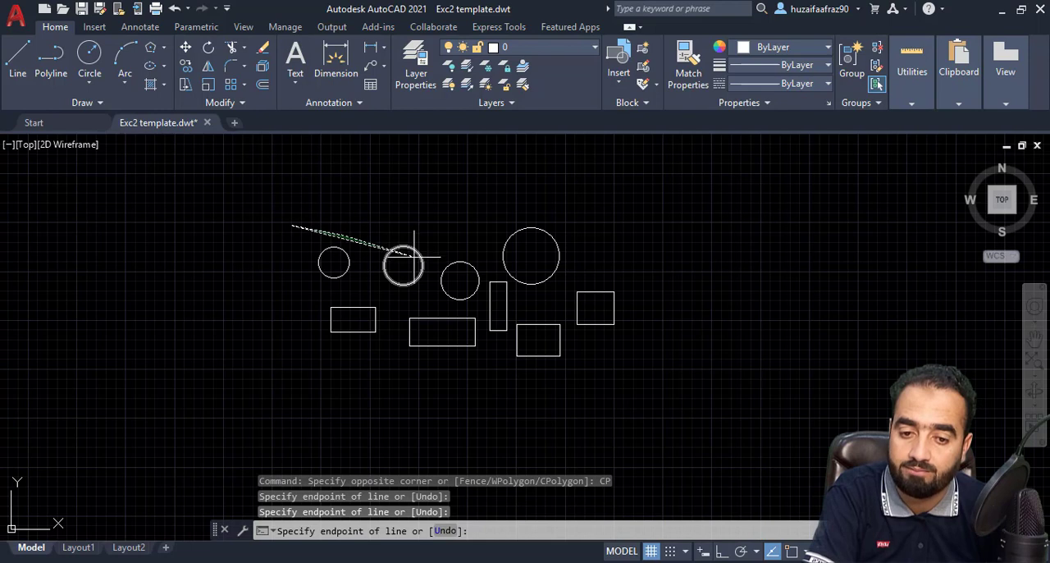
pyautogui.click(414, 257)
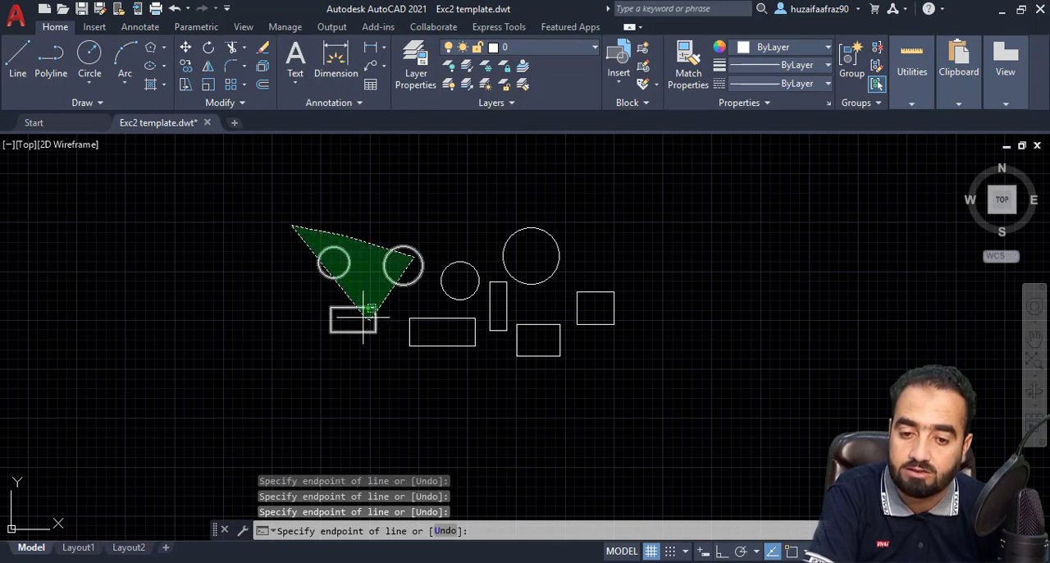
pyautogui.click(317, 294)
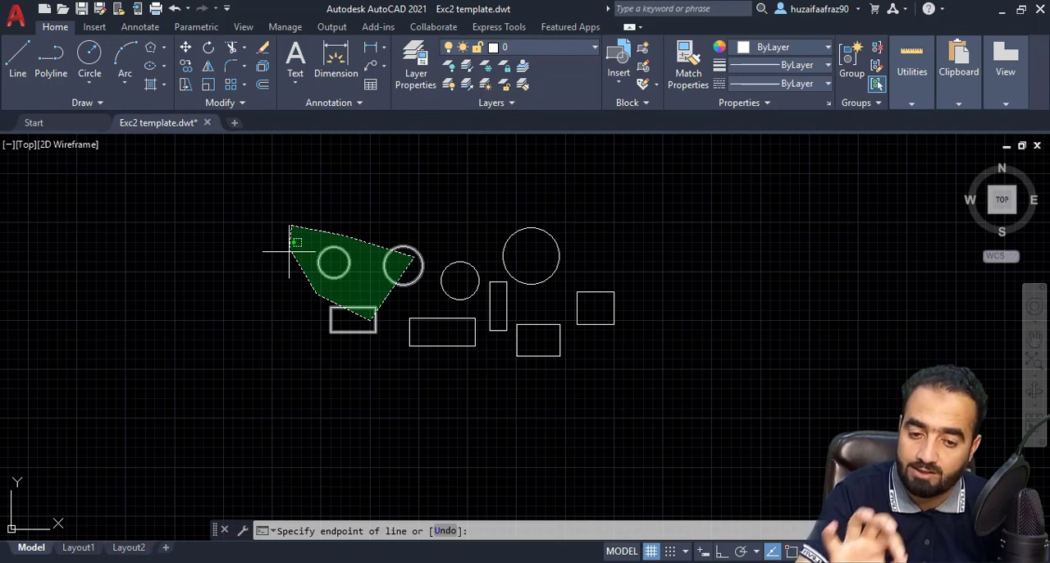
pyautogui.press('Return')
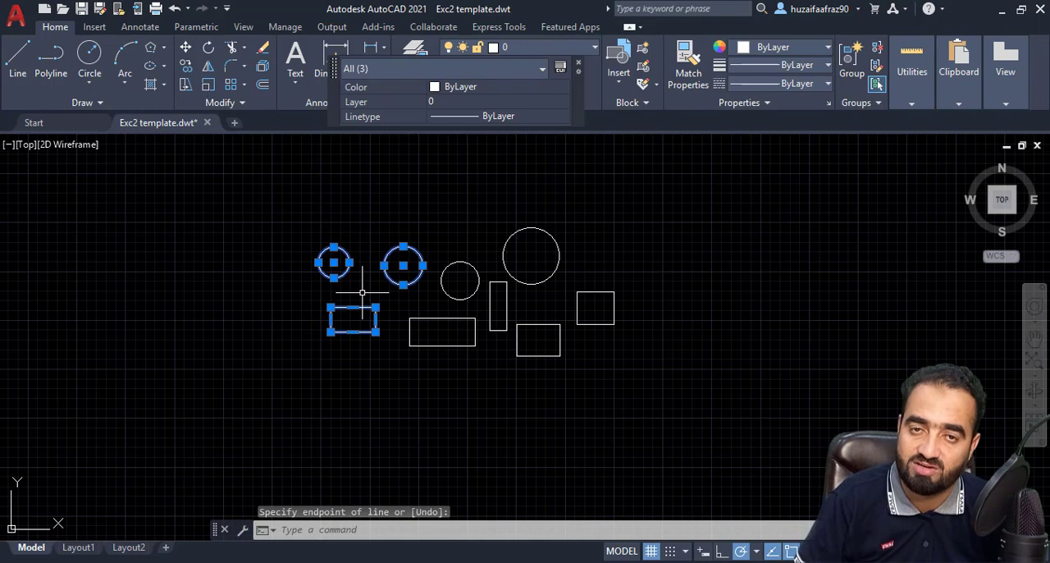
pyautogui.press('Escape')
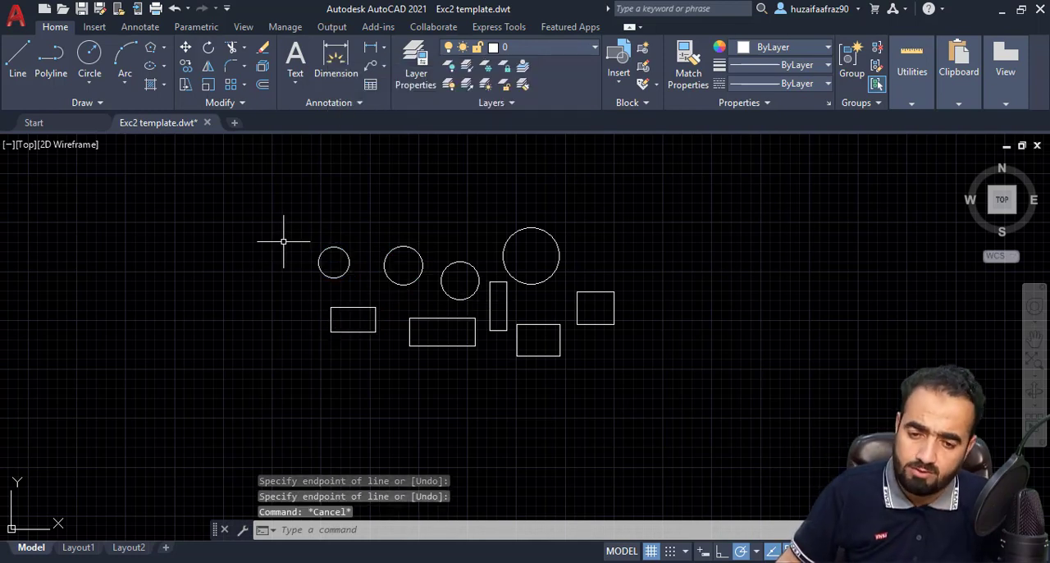
# Select the two leftmost circles, the leftmost and widest rectangles and the rectangle below the largest circle with a Fence through them, and close the quick properties
pyautogui.click(285, 239)
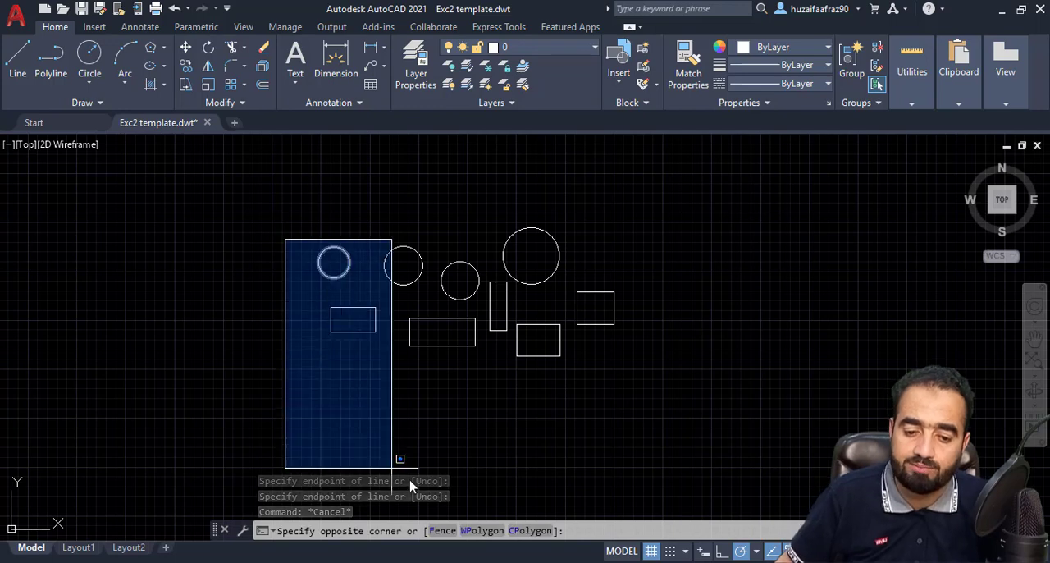
pyautogui.click(441, 531)
pyautogui.click(326, 260)
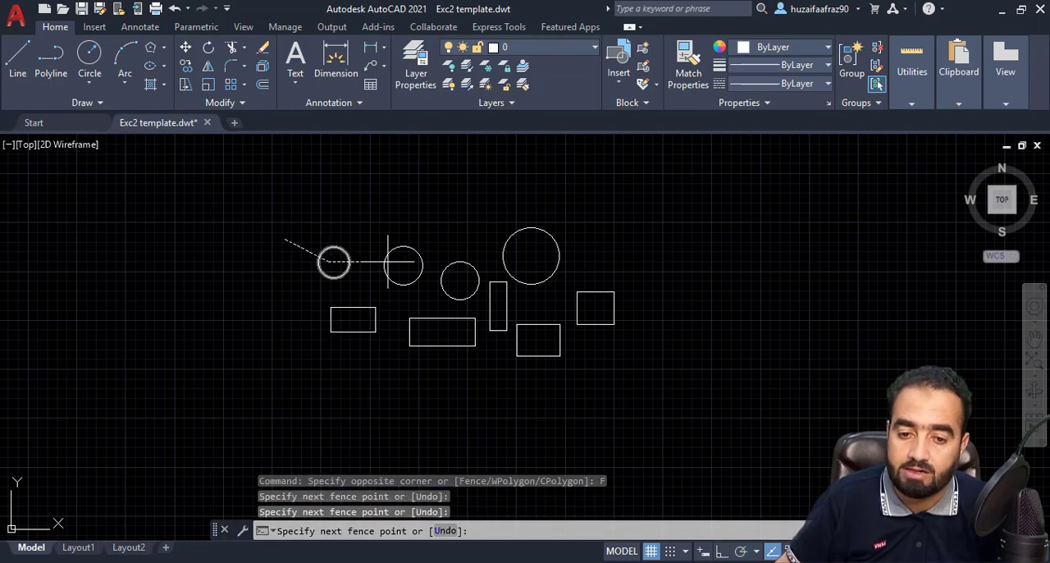
pyautogui.click(400, 261)
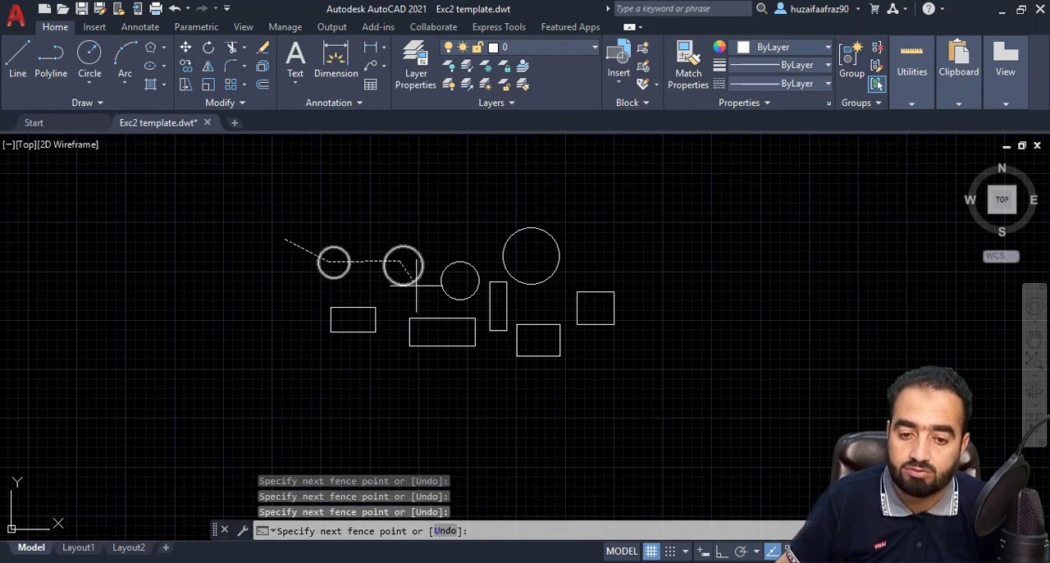
pyautogui.click(439, 334)
pyautogui.click(531, 338)
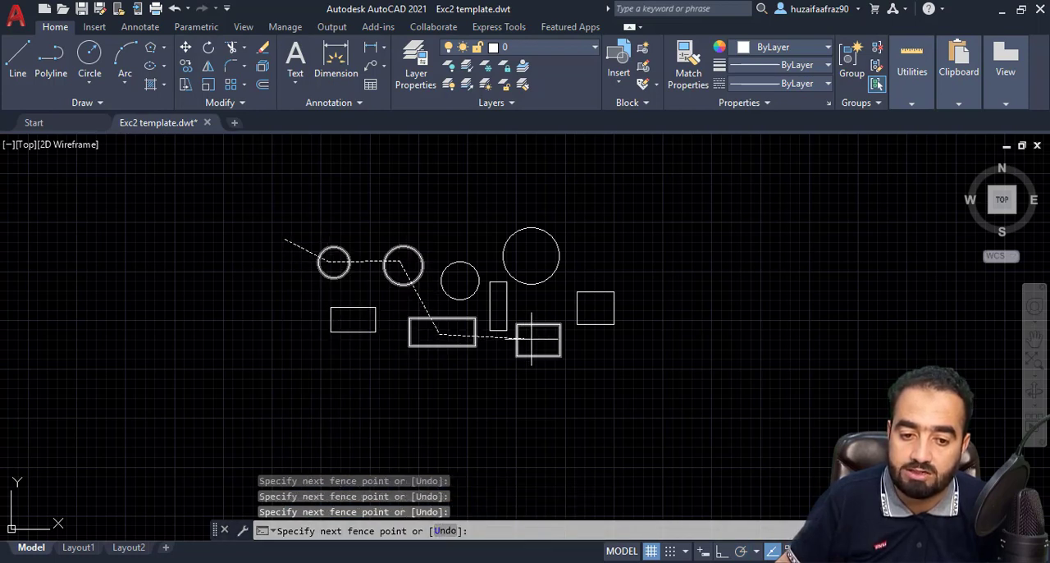
pyautogui.click(377, 382)
pyautogui.click(359, 319)
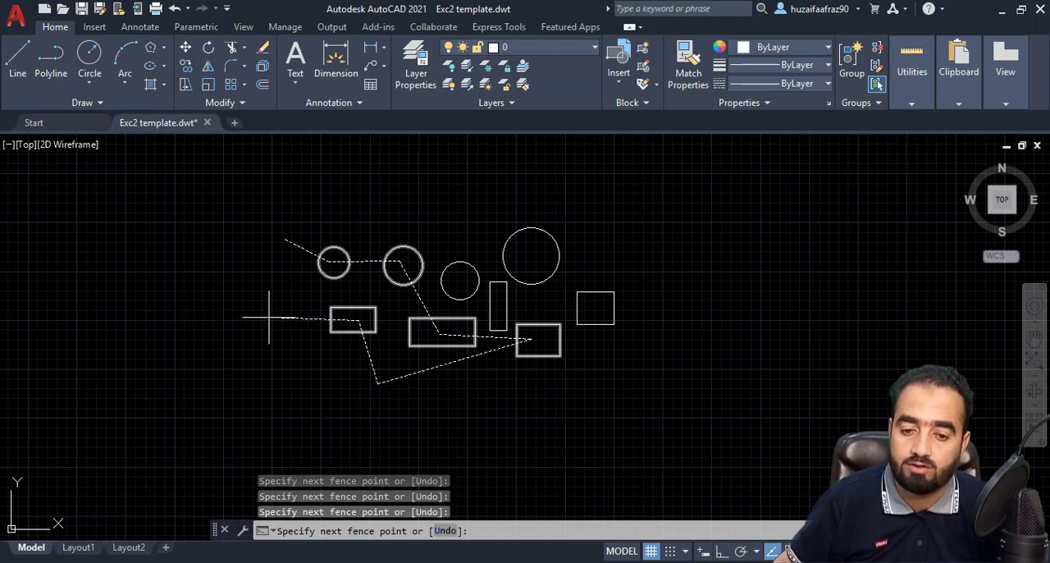
pyautogui.press('Return')
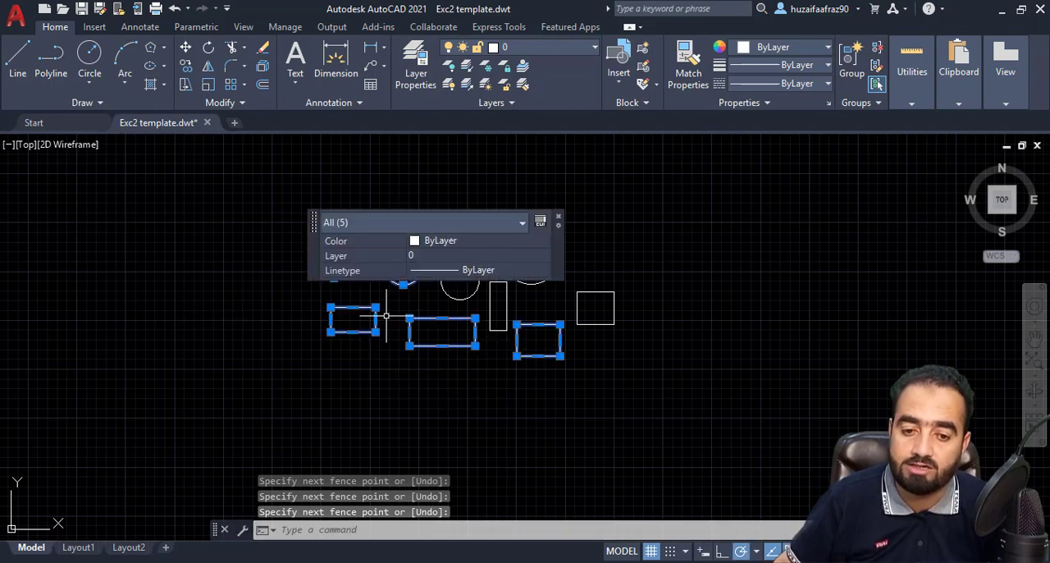
pyautogui.click(558, 221)
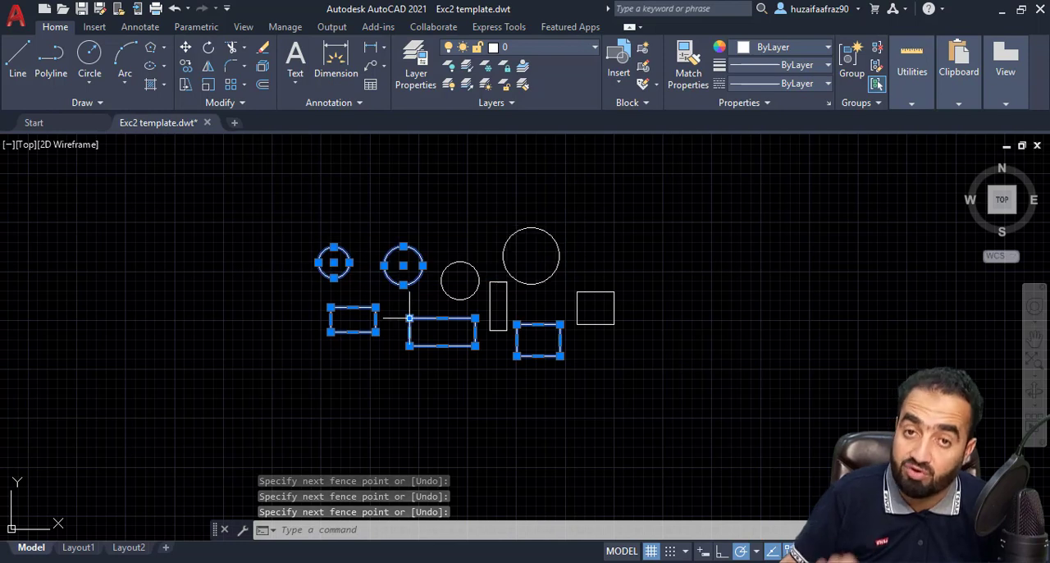